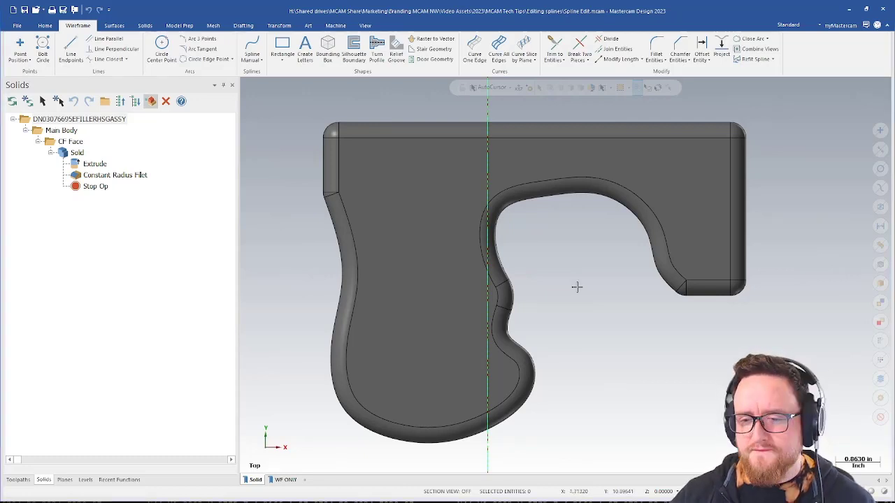
Orbit and zoom around the part to inspect the pocket wall and top face
{"action": "middle_click_drag", "start_coordinate": [577, 286], "coordinate": [560, 342]}
{"action": "scroll", "coordinate": [588, 324], "scroll_direction": "up", "scroll_amount": 5}
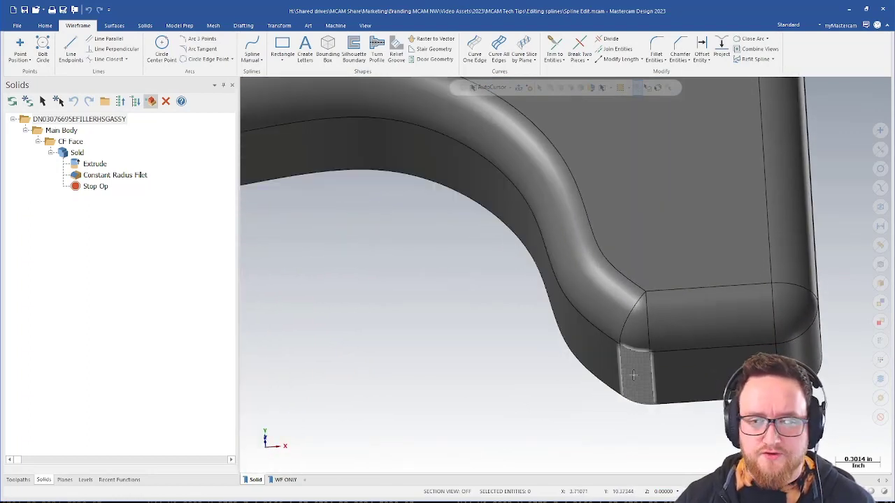
{"action": "scroll", "coordinate": [634, 376], "scroll_direction": "down", "scroll_amount": 2}
{"action": "middle_click_drag", "start_coordinate": [632, 371], "coordinate": [499, 380]}
{"action": "scroll", "coordinate": [500, 380], "scroll_direction": "up", "scroll_amount": 5}
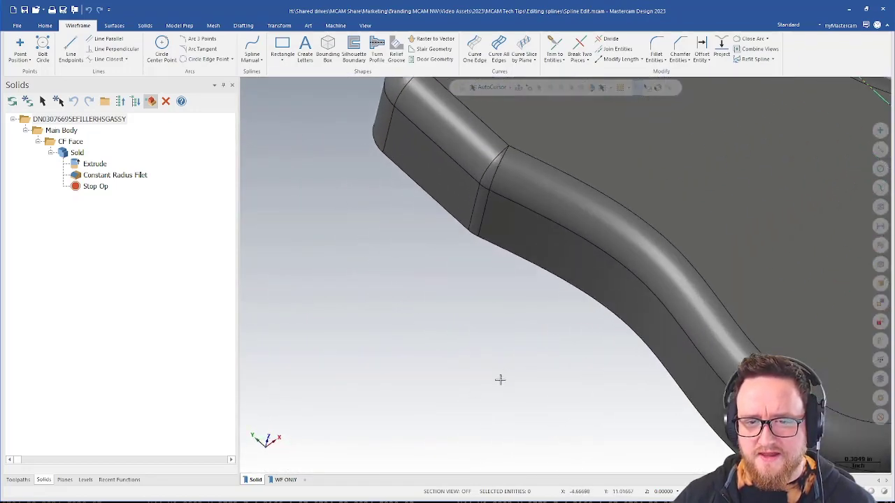
{"action": "scroll", "coordinate": [490, 383], "scroll_direction": "down", "scroll_amount": 1}
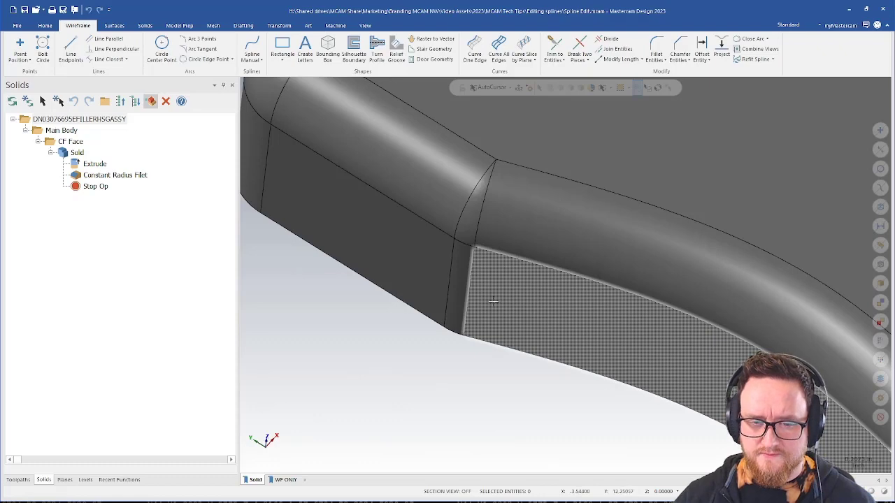
Switch to the WF ONLY view sheet so only the red wireframe profile shows
{"action": "scroll", "coordinate": [416, 374], "scroll_direction": "down", "scroll_amount": 6}
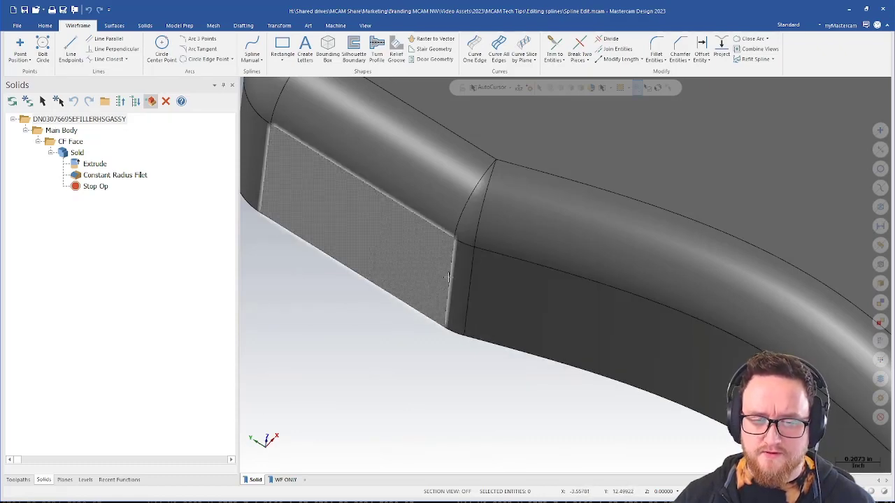
{"action": "scroll", "coordinate": [416, 376], "scroll_direction": "up", "scroll_amount": 6}
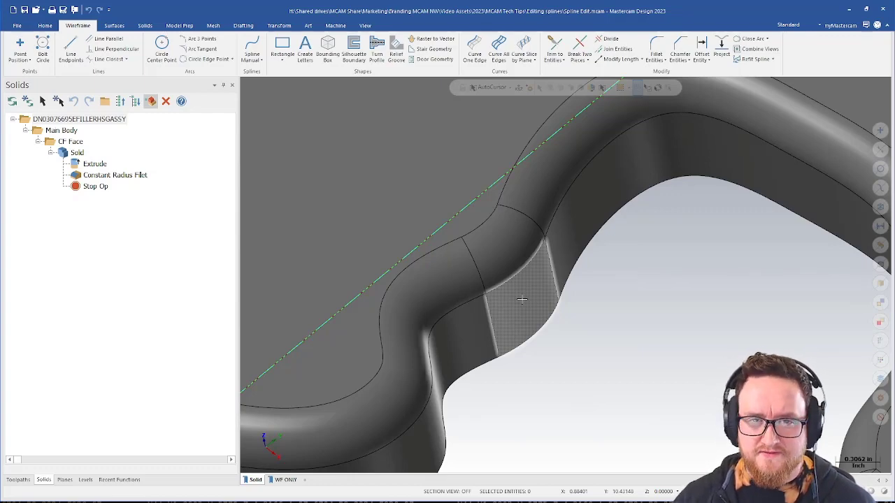
{"action": "scroll", "coordinate": [523, 299], "scroll_direction": "down", "scroll_amount": 6}
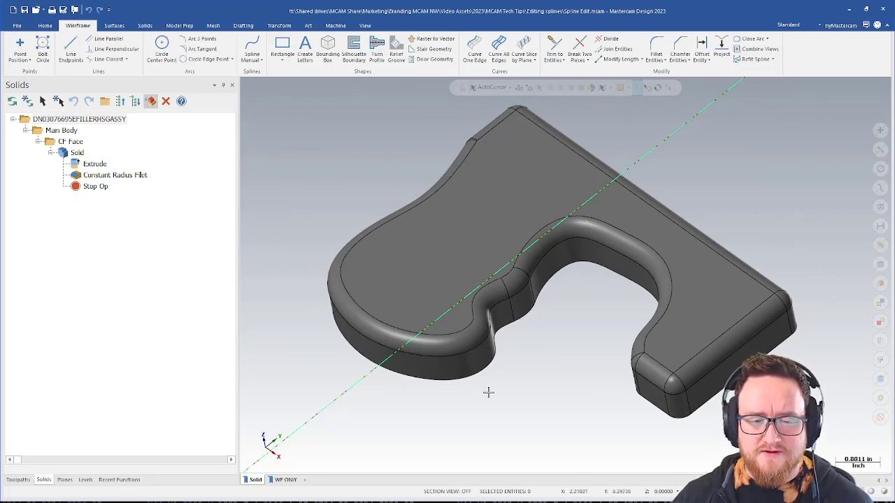
{"action": "left_click", "coordinate": [285, 480]}
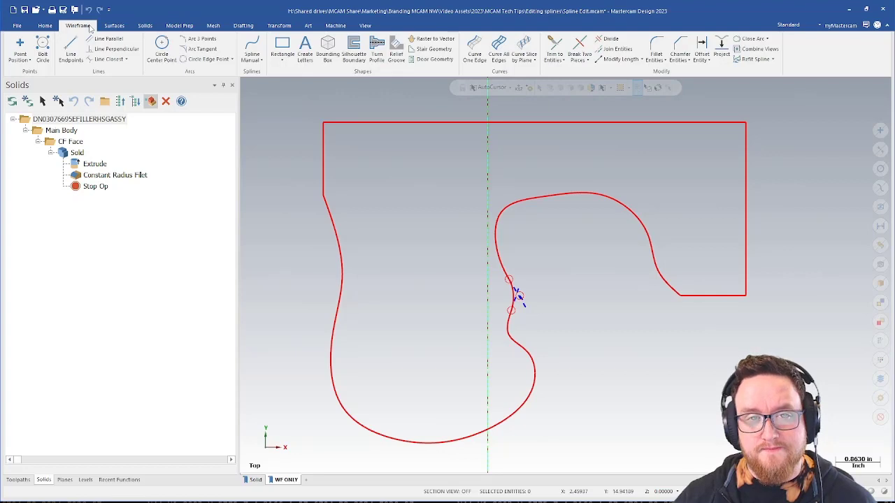
Start Edit Spline on the pocket's upper spline with Mode set to Node points
{"action": "left_click", "coordinate": [772, 60]}
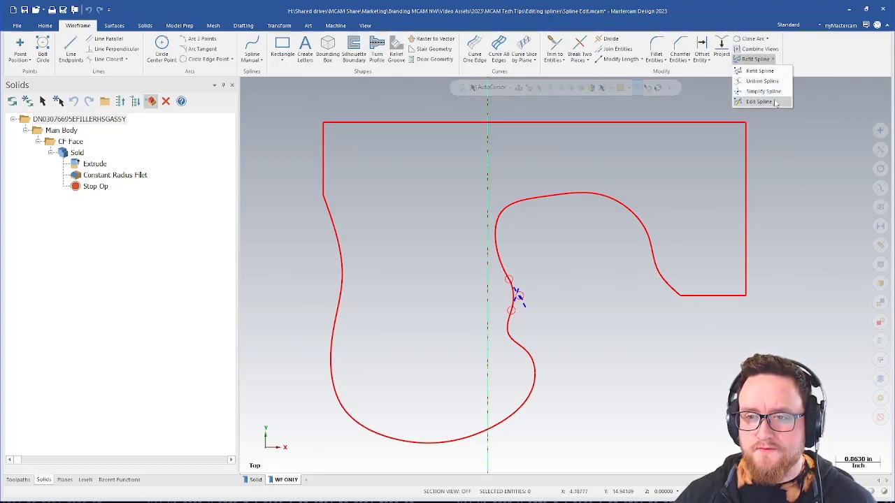
{"action": "left_click", "coordinate": [768, 102]}
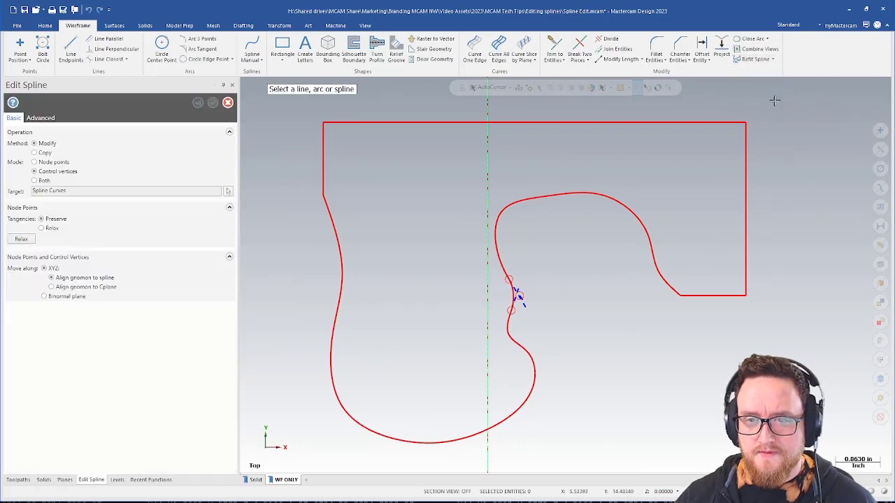
{"action": "left_click", "coordinate": [653, 255]}
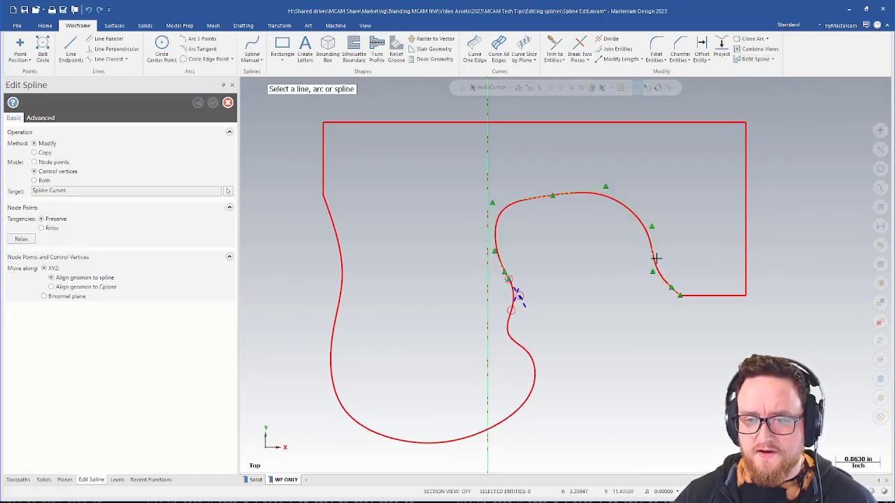
{"action": "left_click", "coordinate": [492, 203]}
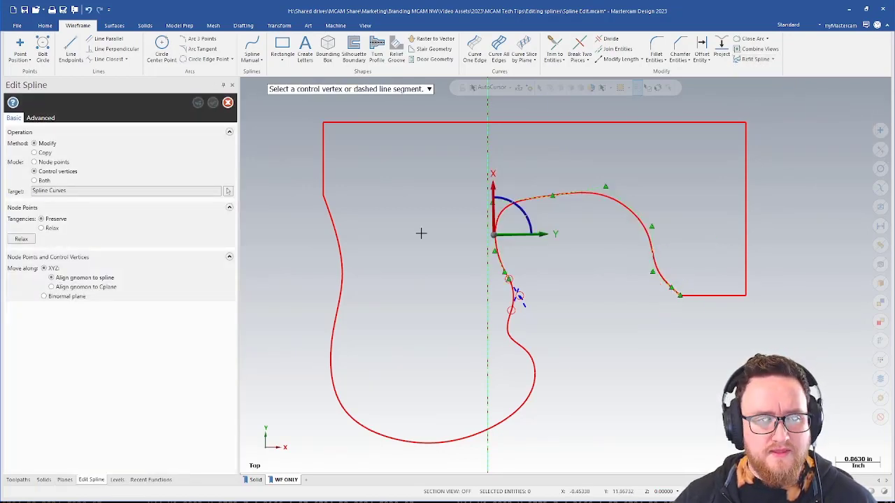
{"action": "left_click", "coordinate": [46, 165]}
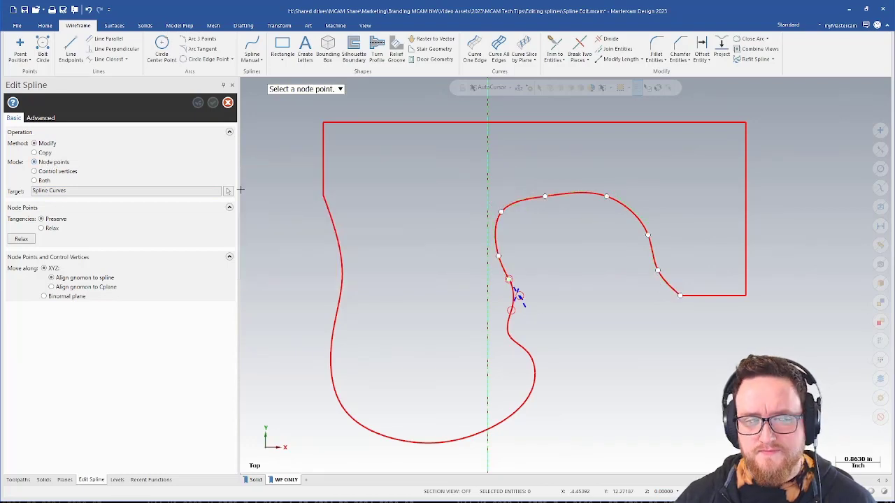
Move the spline's right-end node onto the rectangle corner, rotate its tangent, and apply with Create New
{"action": "left_click", "coordinate": [577, 193]}
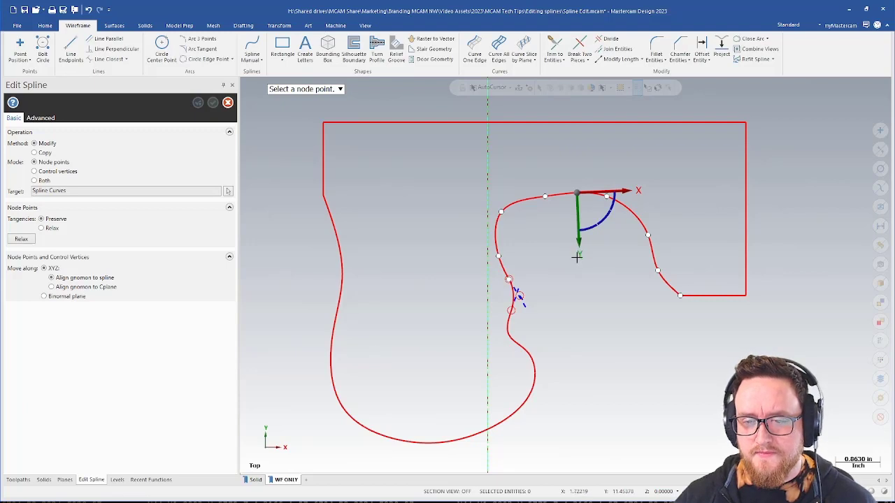
{"action": "left_click", "coordinate": [658, 270]}
{"action": "left_click_drag", "start_coordinate": [667, 275], "coordinate": [679, 298]}
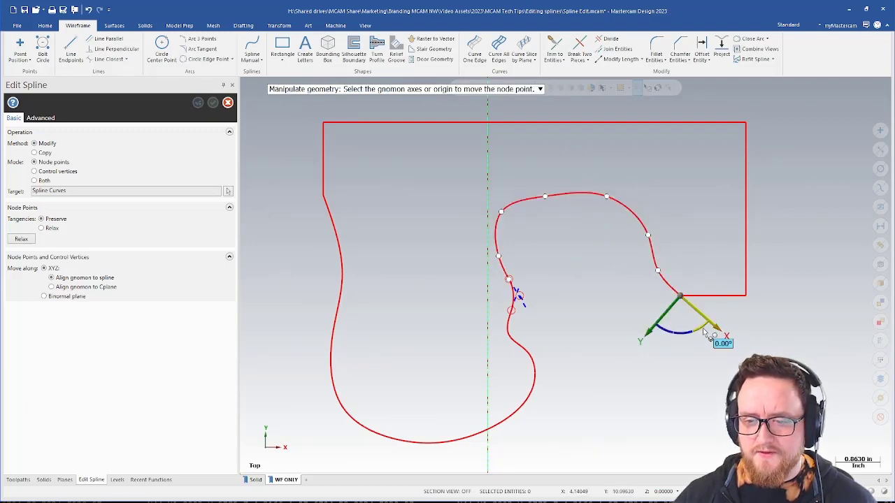
{"action": "left_click_drag", "start_coordinate": [703, 328], "coordinate": [760, 292]}
{"action": "scroll", "coordinate": [734, 318], "scroll_direction": "up", "scroll_amount": 2}
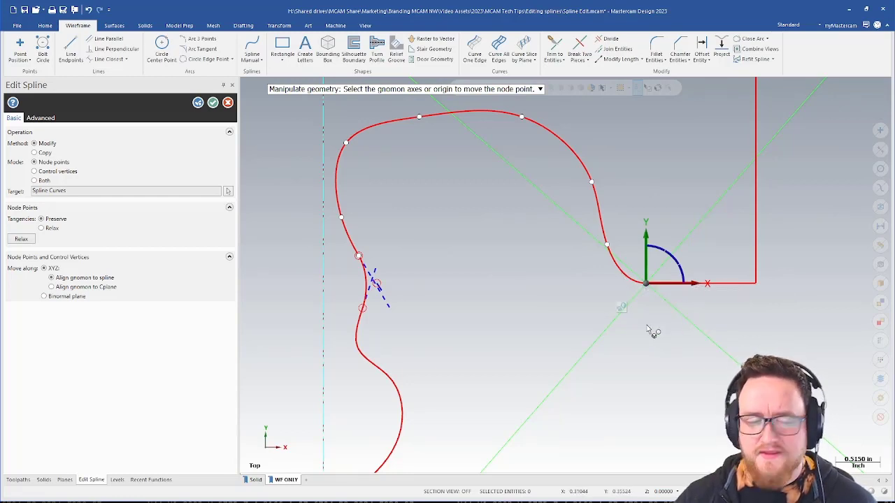
{"action": "left_click", "coordinate": [198, 103]}
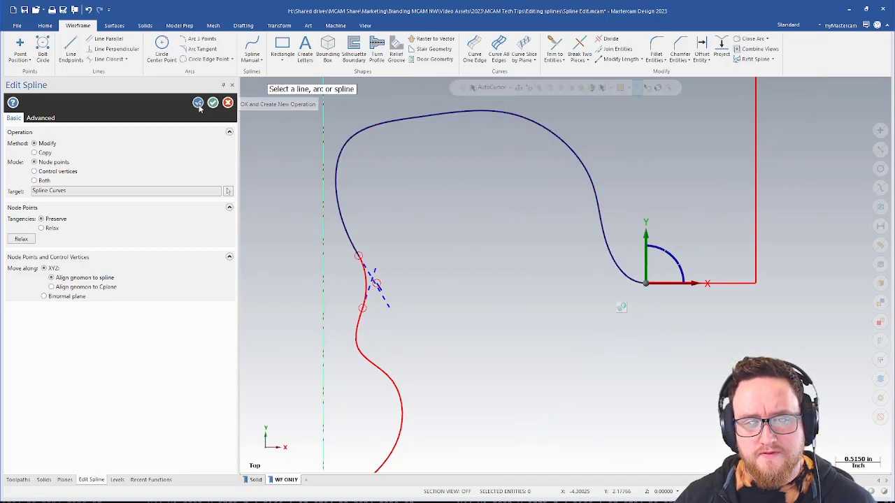
Rotate the left outer spline's top node tangent to run along the vertical edge, then apply
{"action": "scroll", "coordinate": [723, 343], "scroll_direction": "down", "scroll_amount": 3}
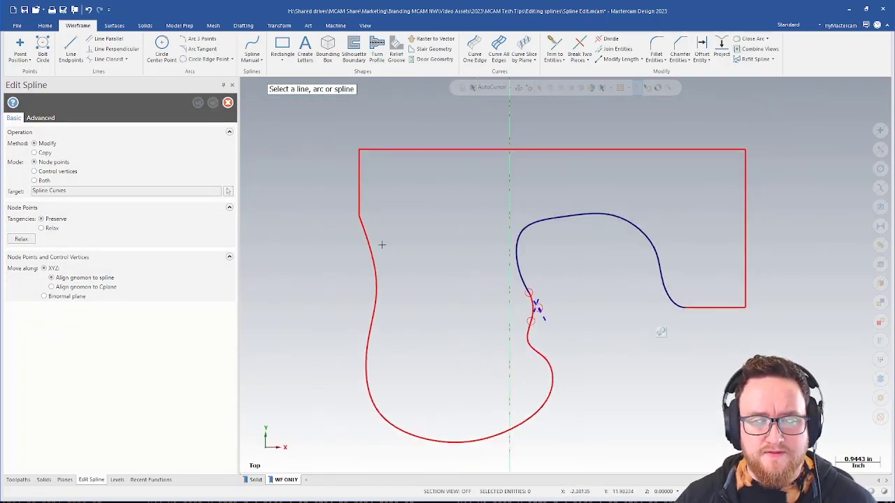
{"action": "scroll", "coordinate": [331, 226], "scroll_direction": "up", "scroll_amount": 2}
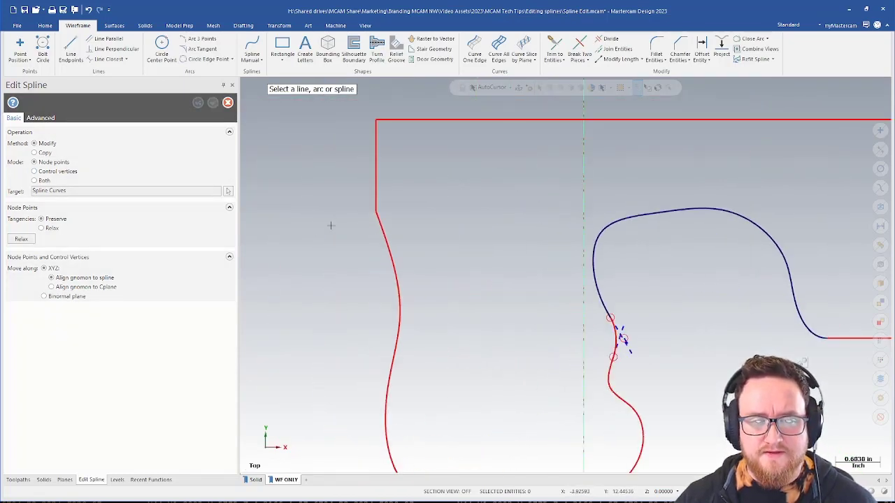
{"action": "left_click", "coordinate": [384, 234]}
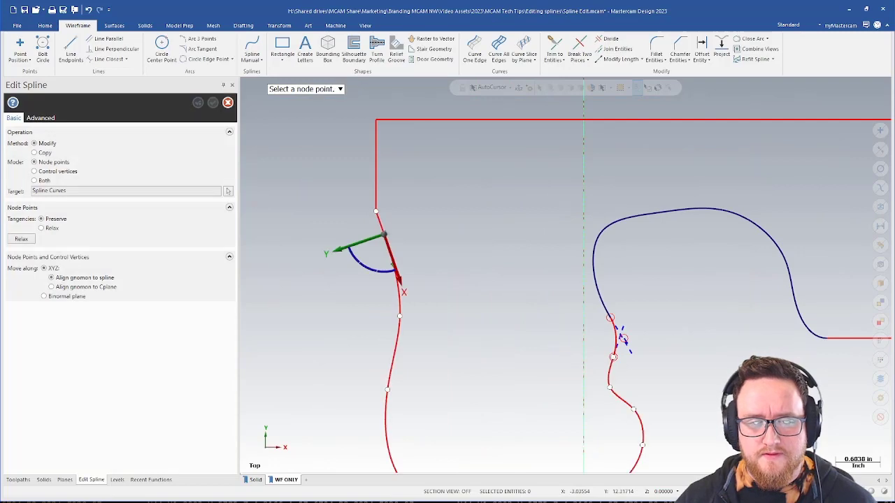
{"action": "left_click", "coordinate": [376, 211]}
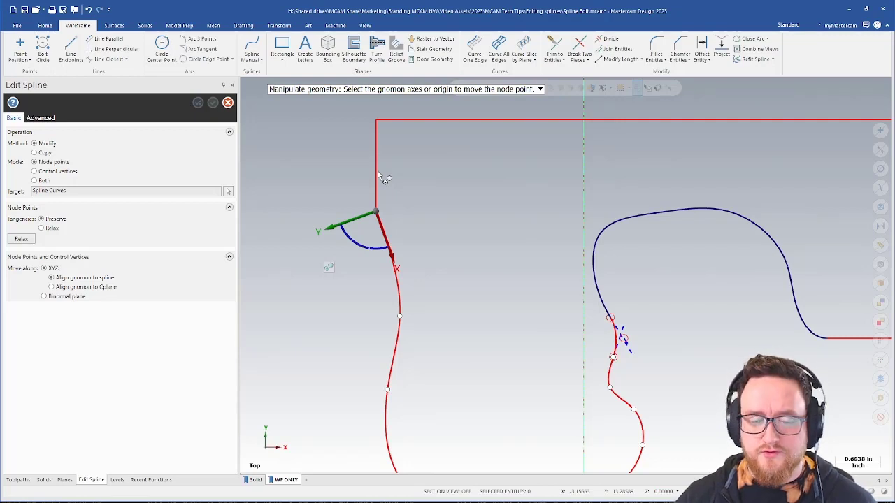
{"action": "left_click", "coordinate": [399, 271]}
{"action": "left_click_drag", "start_coordinate": [398, 269], "coordinate": [379, 125]}
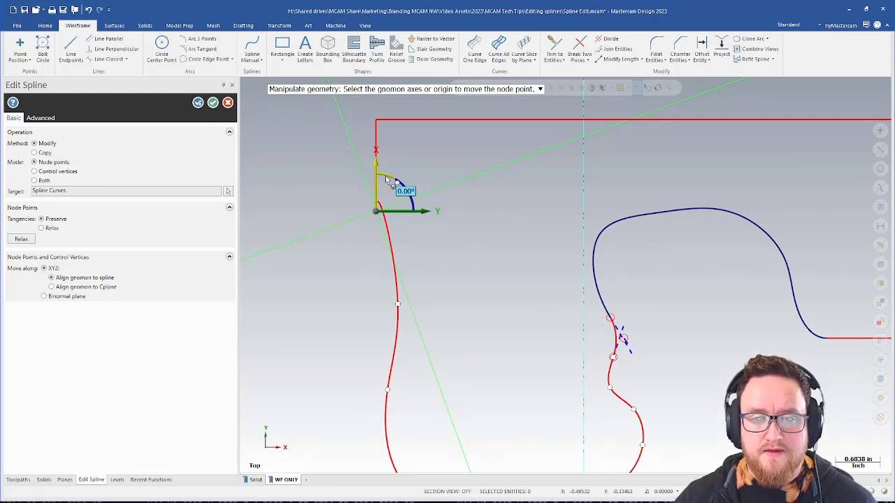
{"action": "left_click_drag", "start_coordinate": [387, 180], "coordinate": [376, 271]}
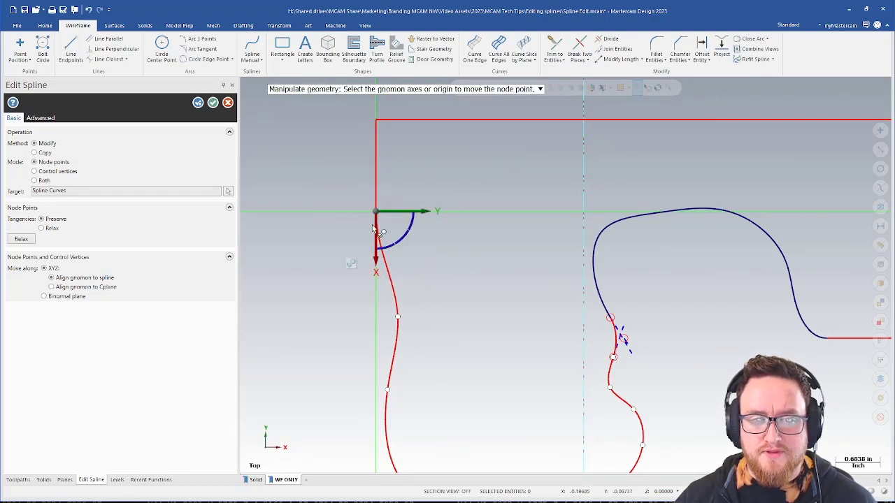
{"action": "left_click", "coordinate": [198, 103]}
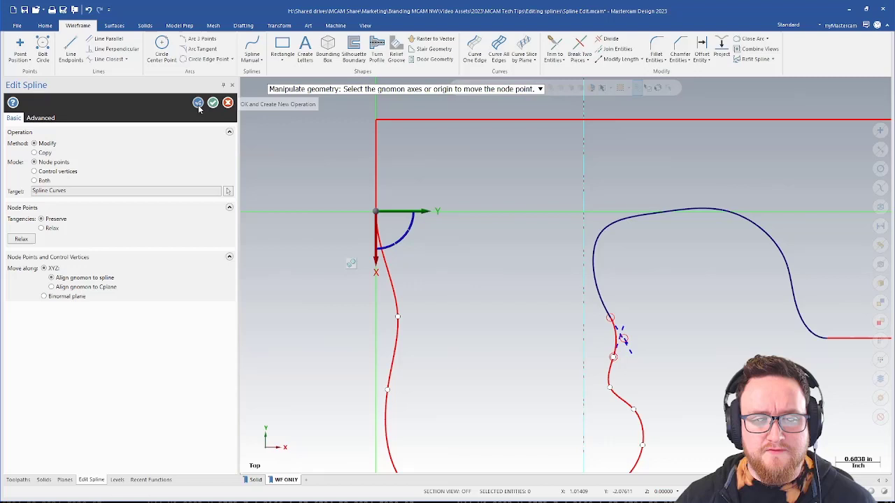
Pick the spline and drag its middle node down along the curve
{"action": "scroll", "coordinate": [434, 202], "scroll_direction": "down", "scroll_amount": 3}
{"action": "scroll", "coordinate": [491, 200], "scroll_direction": "up", "scroll_amount": 6}
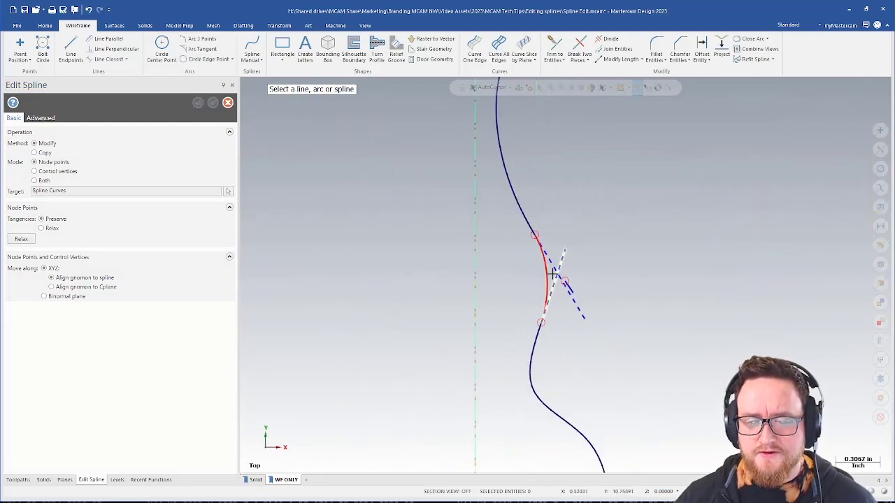
{"action": "scroll", "coordinate": [583, 277], "scroll_direction": "up", "scroll_amount": 2}
{"action": "left_click", "coordinate": [525, 268]}
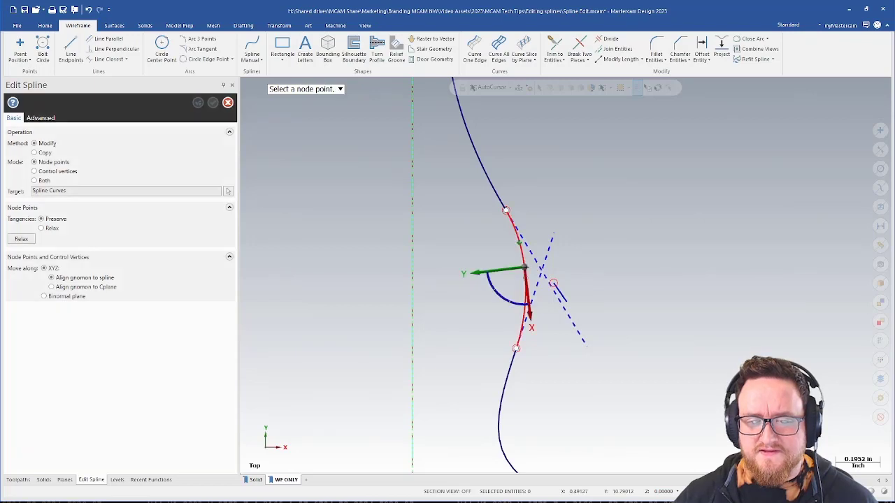
{"action": "left_click_drag", "start_coordinate": [524, 268], "coordinate": [531, 284]}
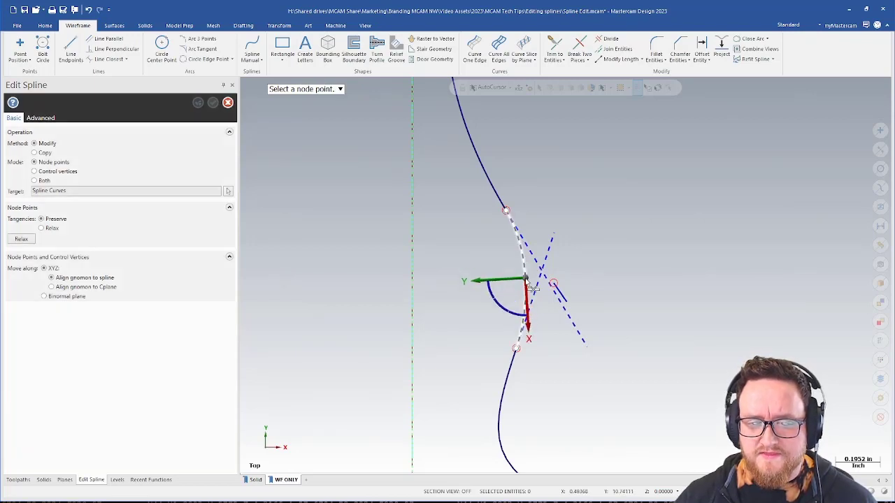
{"action": "left_click", "coordinate": [533, 287]}
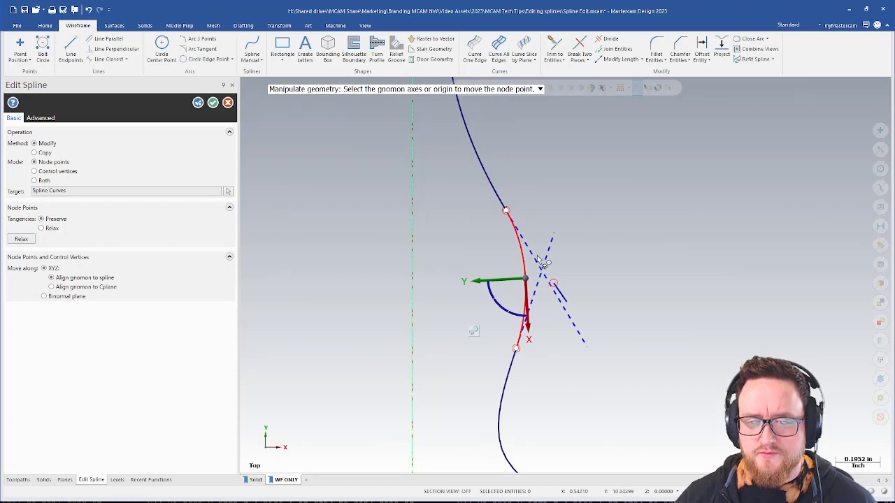
Reposition the middle node along a single gnomon axis so the segment forms a smooth tangent arc
{"action": "left_click", "coordinate": [527, 281]}
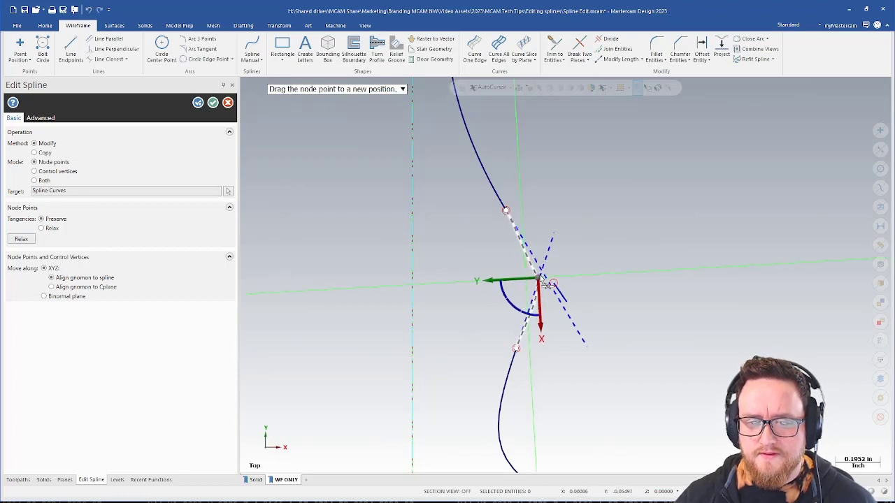
{"action": "left_click", "coordinate": [542, 269]}
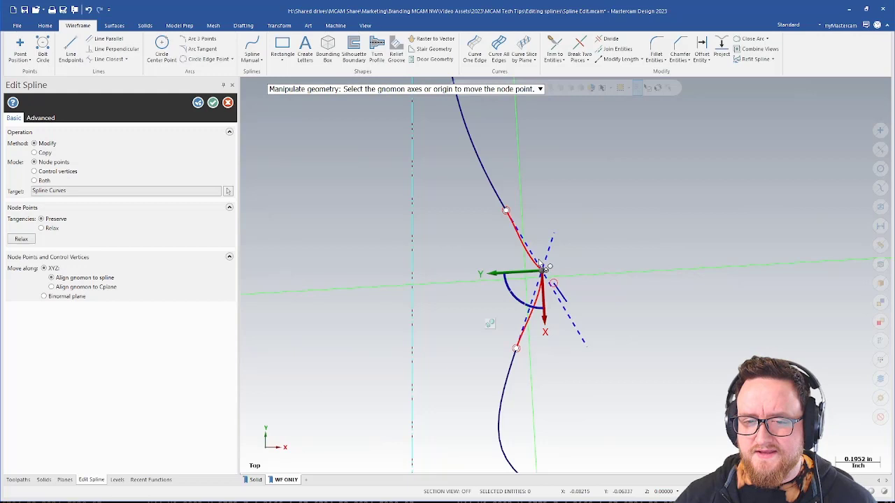
{"action": "scroll", "coordinate": [541, 265], "scroll_direction": "up", "scroll_amount": 2}
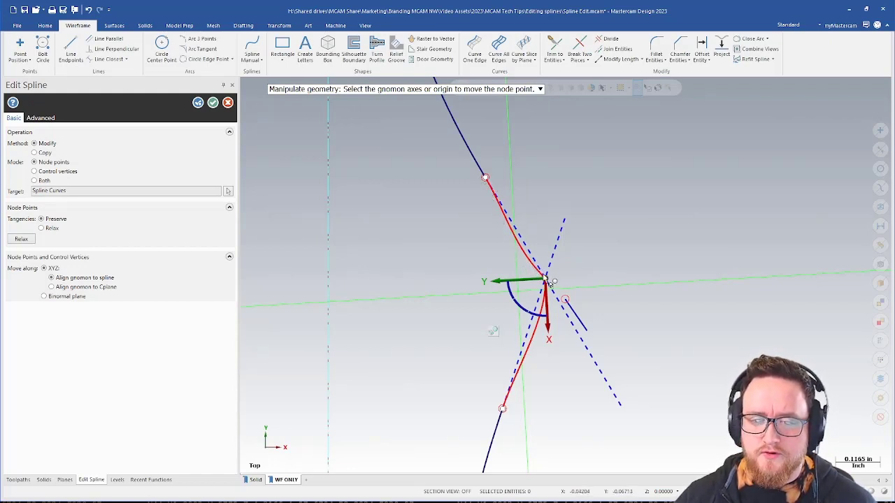
{"action": "left_click", "coordinate": [551, 290]}
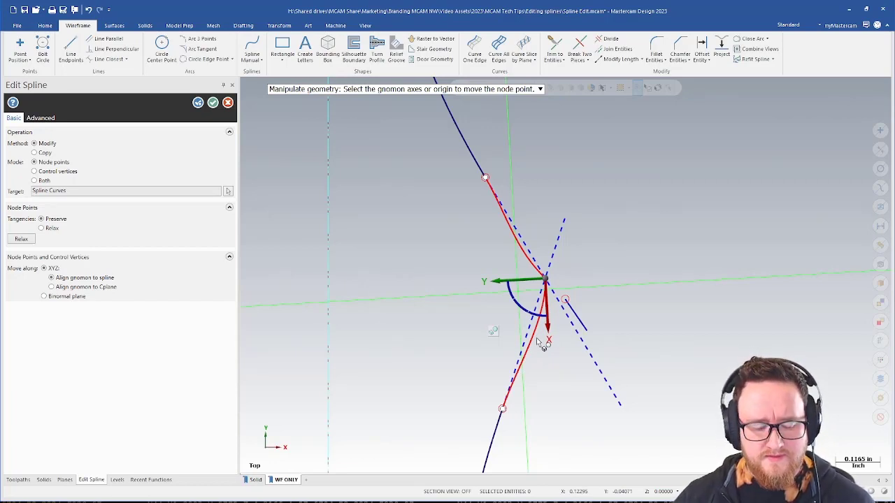
{"action": "left_click_drag", "start_coordinate": [544, 347], "coordinate": [534, 388]}
Accept the node edit and restart Edit Spline on the spline in Control vertices mode
{"action": "key", "text": "Return"}
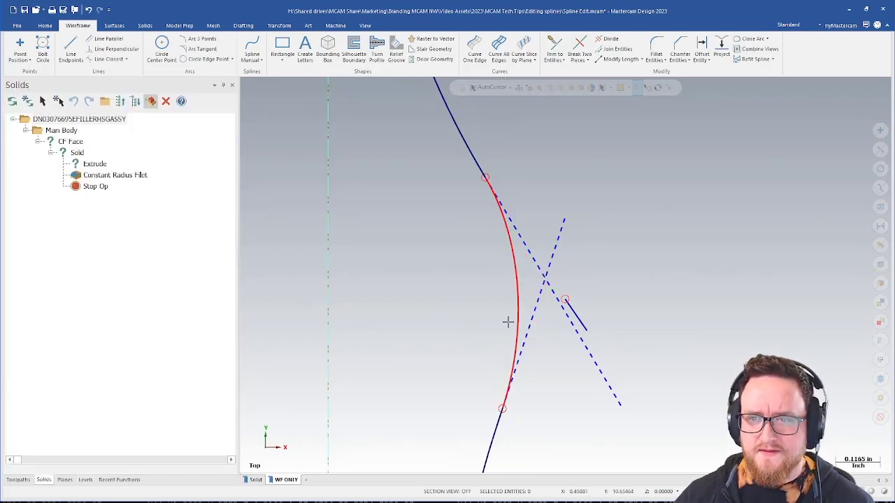
{"action": "left_click", "coordinate": [772, 59]}
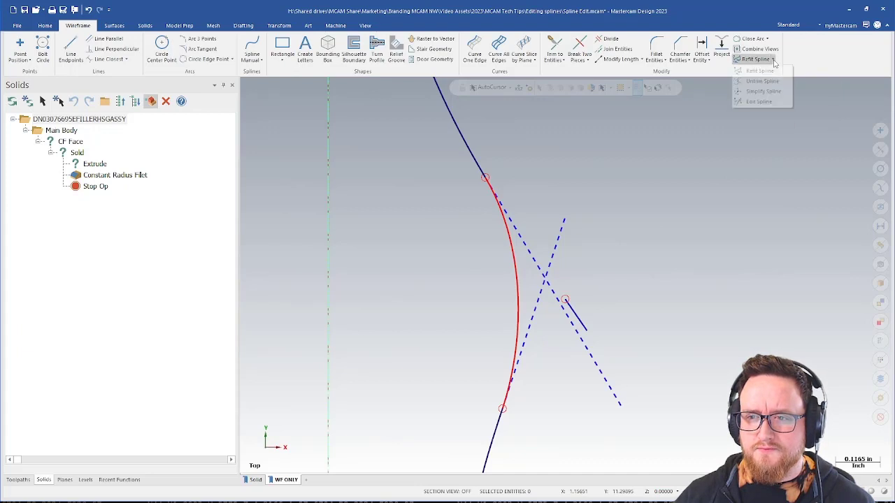
{"action": "left_click", "coordinate": [768, 102]}
{"action": "left_click", "coordinate": [509, 251]}
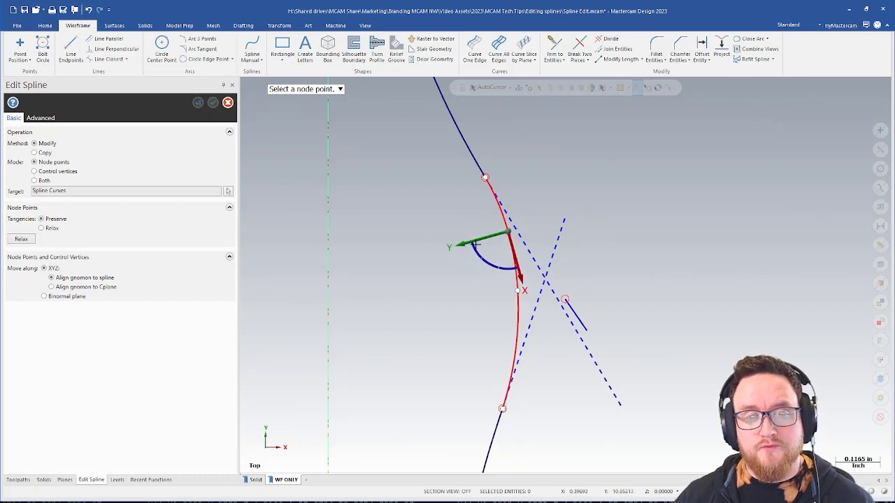
{"action": "left_click", "coordinate": [485, 178]}
{"action": "left_click", "coordinate": [64, 175]}
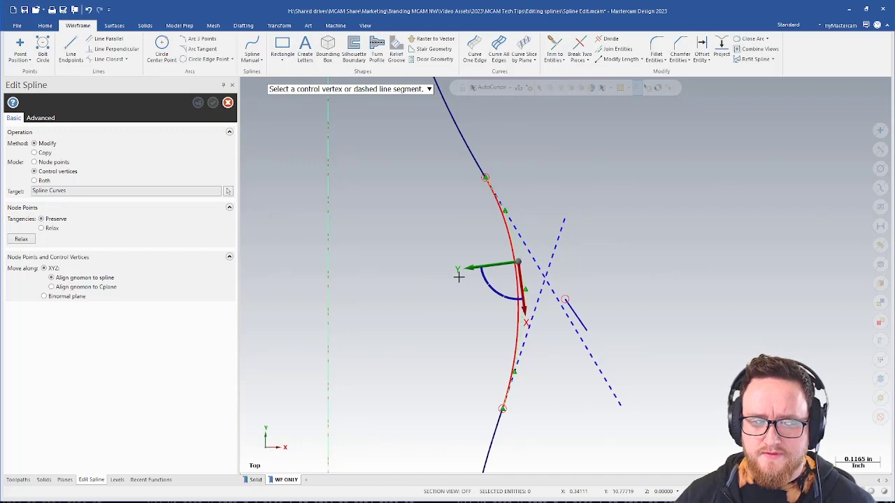
Drag the middle control vertex outward and back to deepen the bump, then accept
{"action": "left_click", "coordinate": [535, 300]}
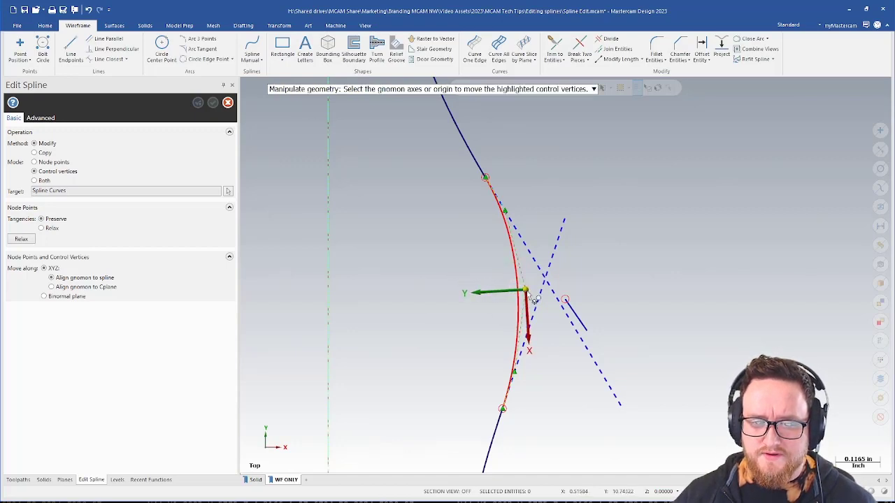
{"action": "left_click_drag", "start_coordinate": [535, 299], "coordinate": [651, 223]}
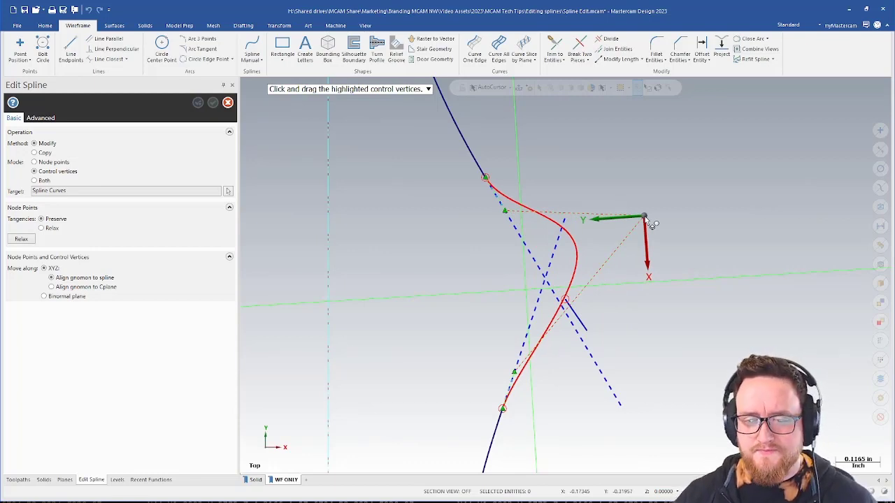
{"action": "left_click_drag", "start_coordinate": [646, 219], "coordinate": [556, 287]}
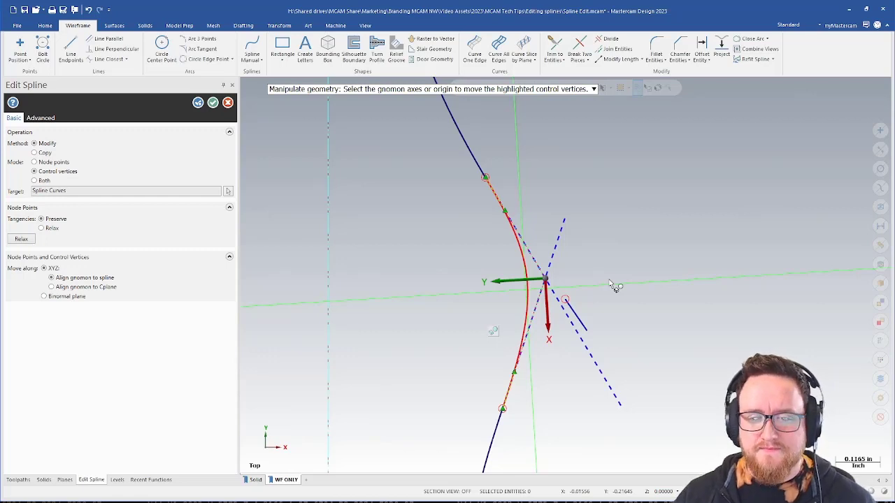
{"action": "left_click", "coordinate": [213, 103]}
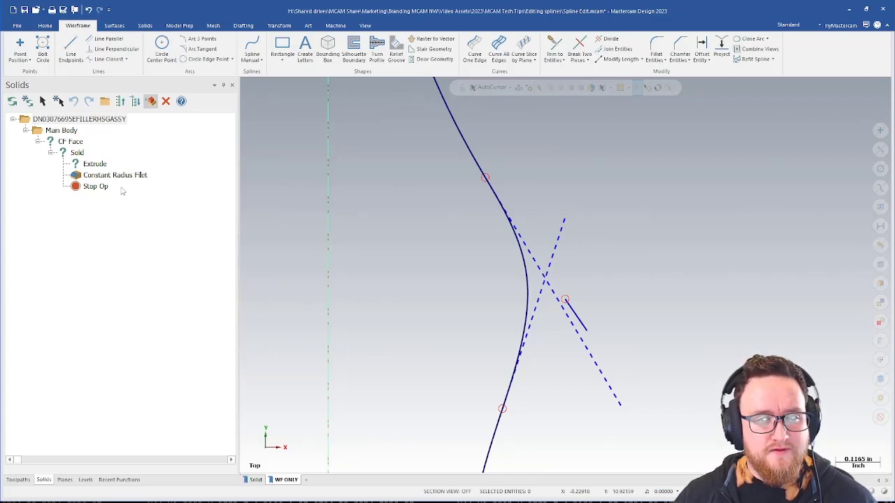
Regenerate the dirty solid, return to the shaded Solid view sheet, and orbit to inspect the reshaped pocket
{"action": "left_click", "coordinate": [27, 102]}
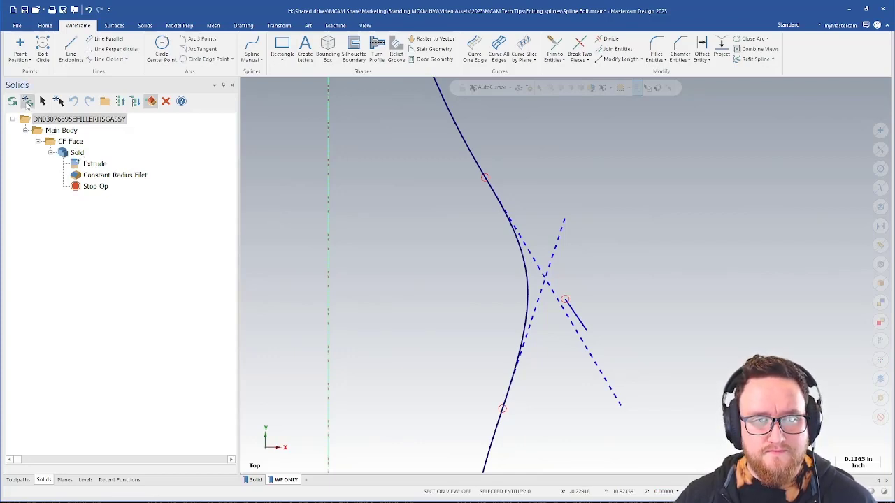
{"action": "left_click", "coordinate": [255, 480]}
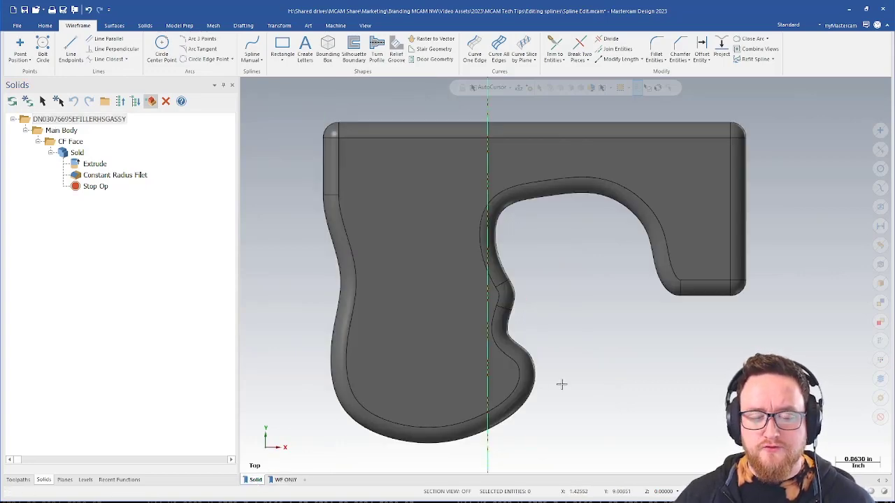
{"action": "scroll", "coordinate": [620, 340], "scroll_direction": "up", "scroll_amount": 3}
{"action": "mouse_move", "coordinate": [623, 334]}
{"action": "middle_mouse_down"}
{"action": "mouse_move", "coordinate": [617, 294]}
{"action": "mouse_move", "coordinate": [595, 266]}
{"action": "mouse_move", "coordinate": [459, 301]}
{"action": "middle_mouse_up"}
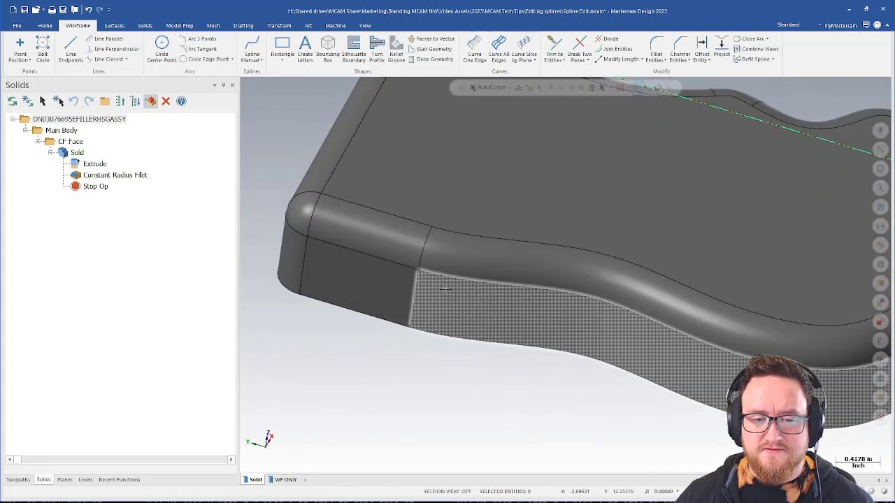
{"action": "middle_click_drag", "start_coordinate": [384, 280], "coordinate": [437, 294]}
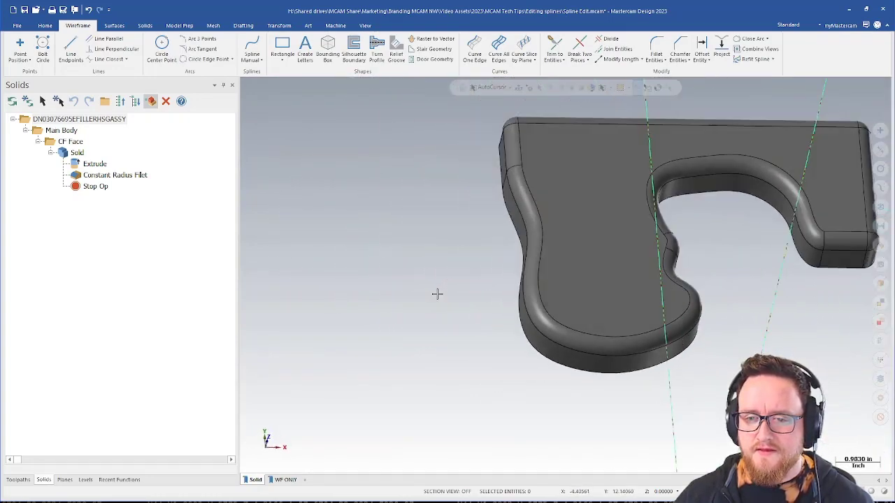
{"action": "scroll", "coordinate": [437, 294], "scroll_direction": "up", "scroll_amount": 5}
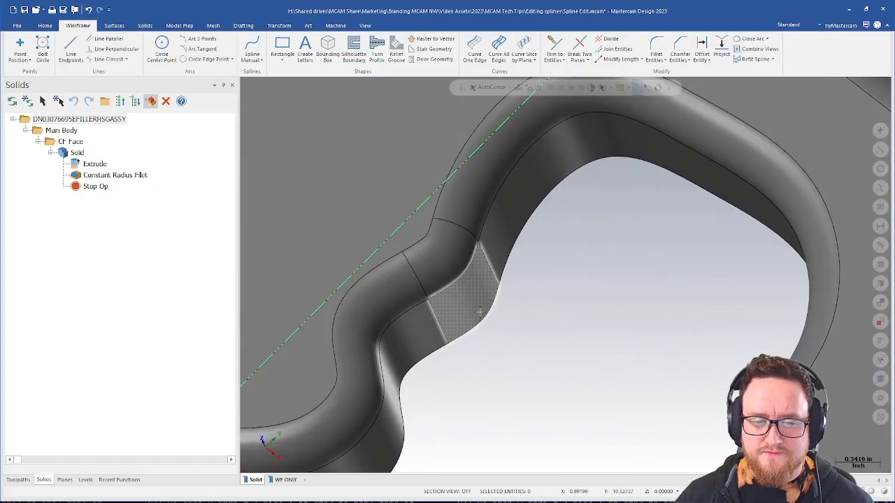
{"action": "scroll", "coordinate": [555, 356], "scroll_direction": "down", "scroll_amount": 5}
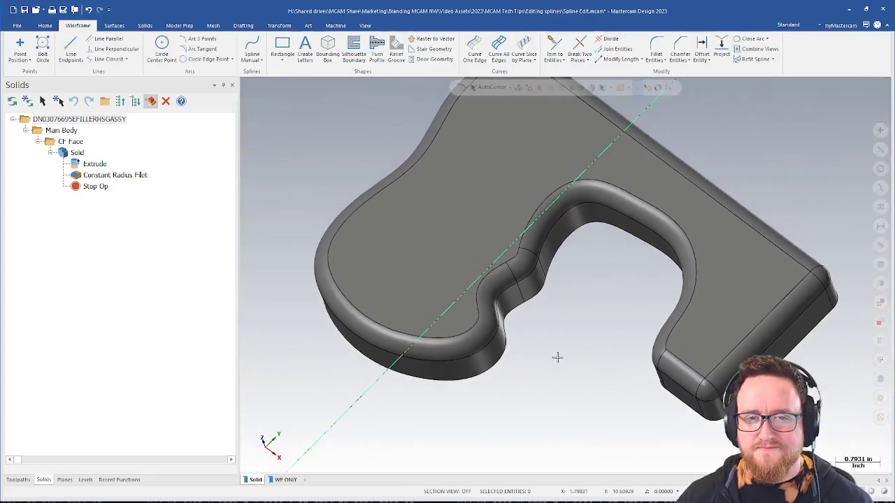